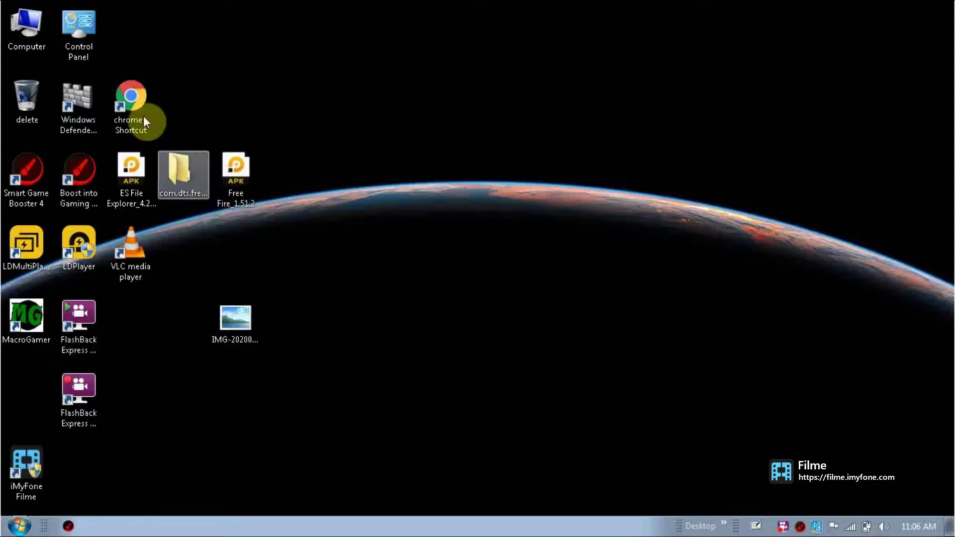
Launch Google Chrome from its desktop shortcut's context menu
right_click(133, 103)
left_click(167, 115)
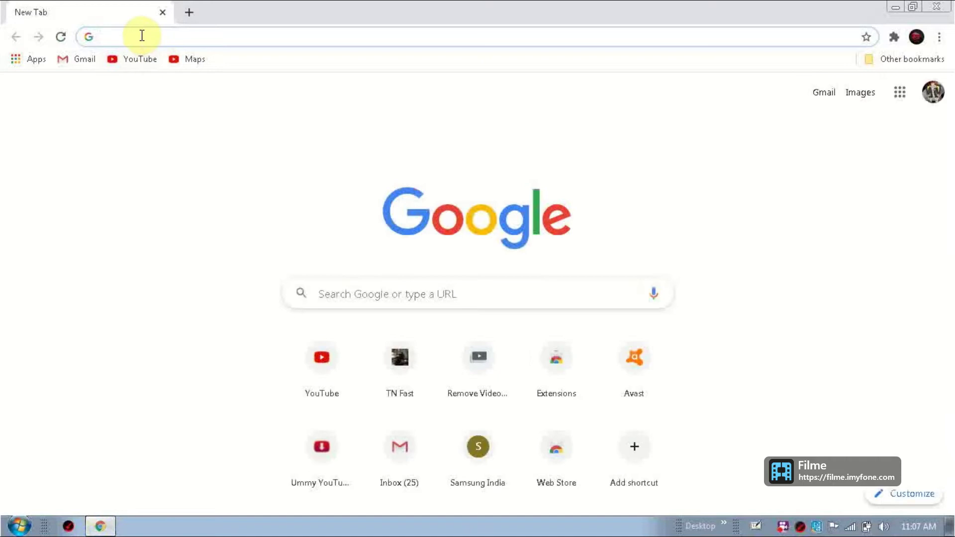
Search the web for 'free fire inamge download for pc' from the address bar, fixing typos
left_click(141, 35)
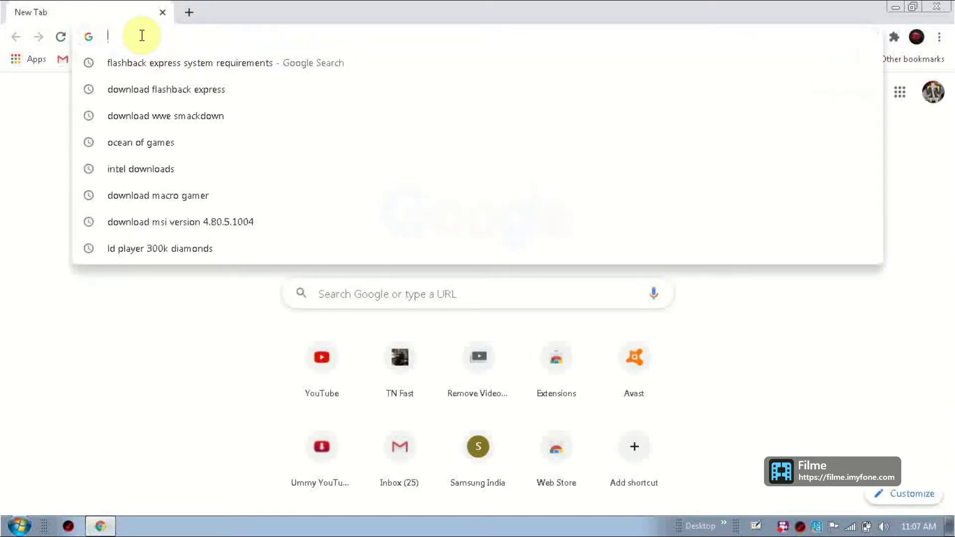
type("fr")
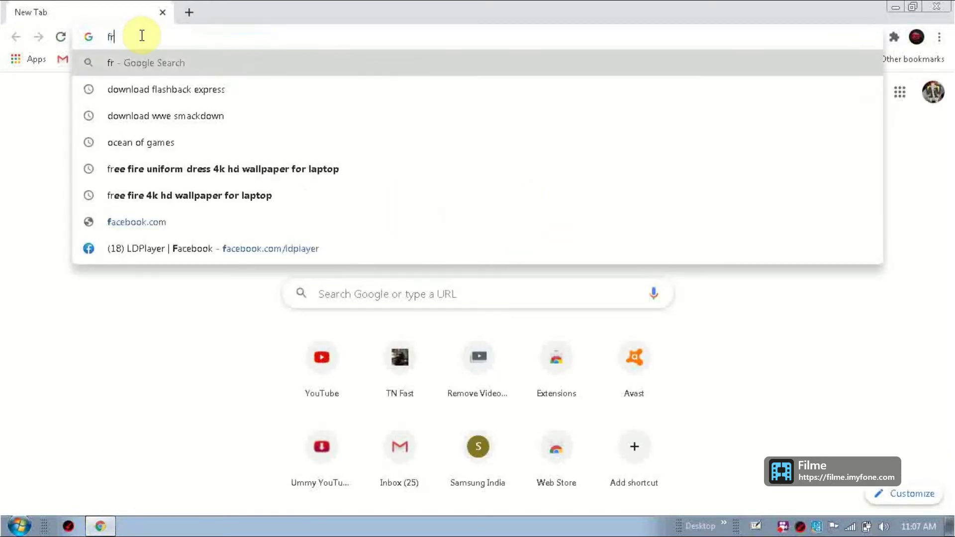
type("ee fire")
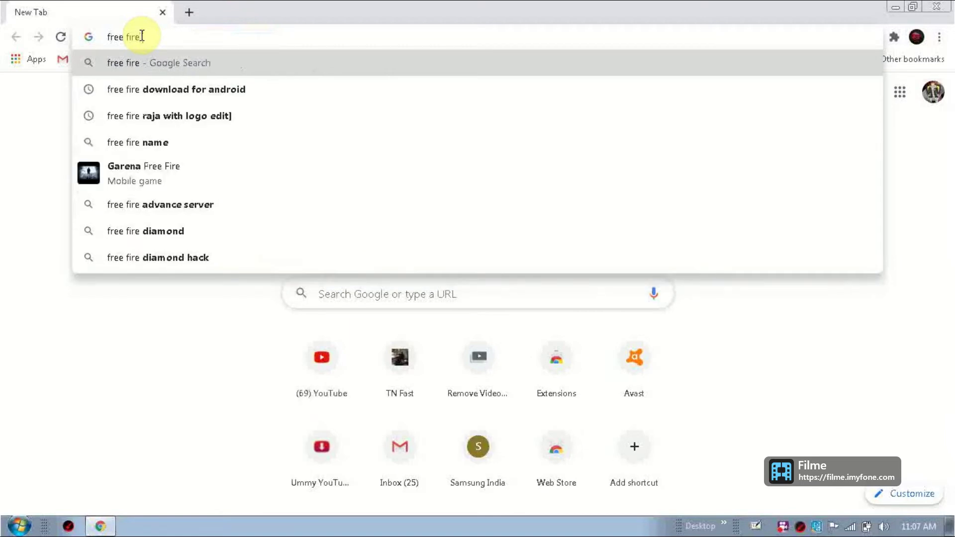
type(" inamge ")
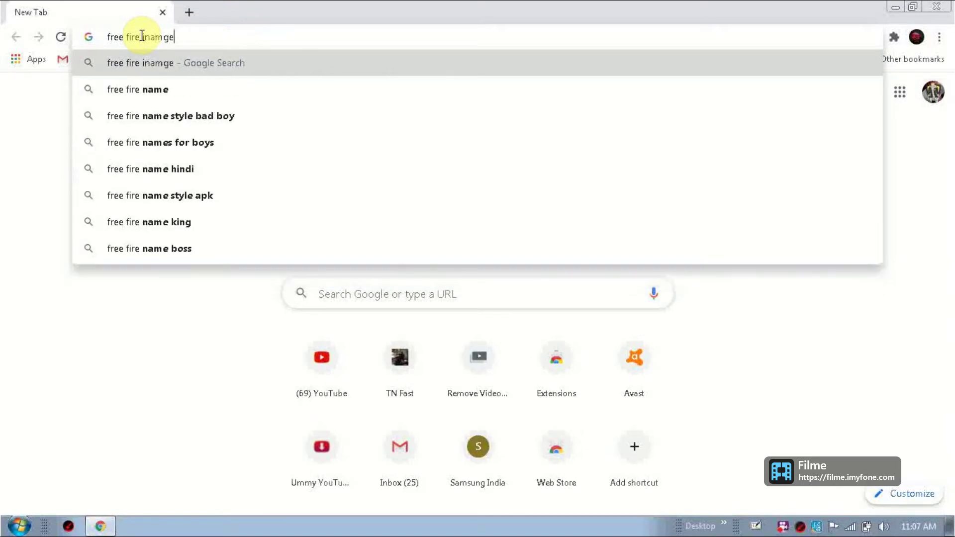
type("downlpoa")
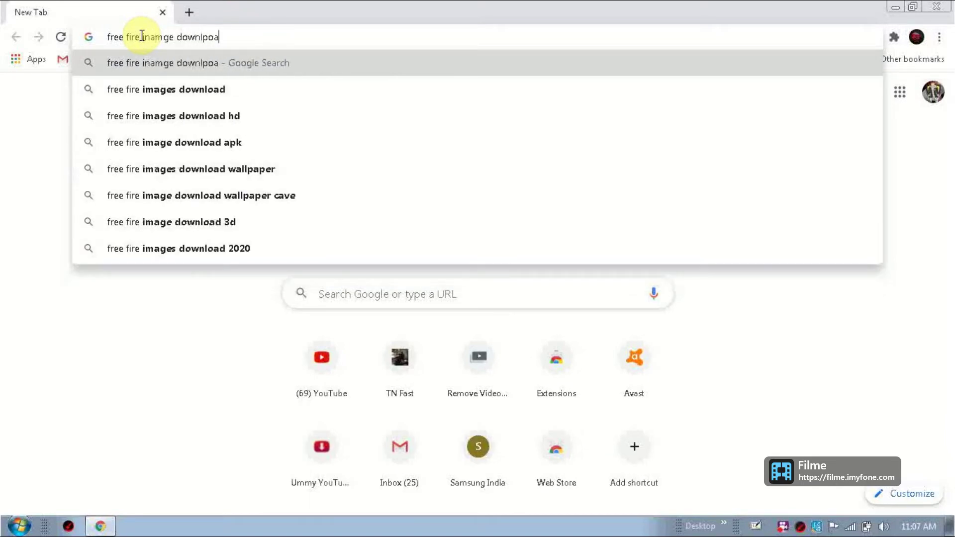
type("d")
key("BackSpace")
key("BackSpace")
key("BackSpace")
key("BackSpace")
type("oa")
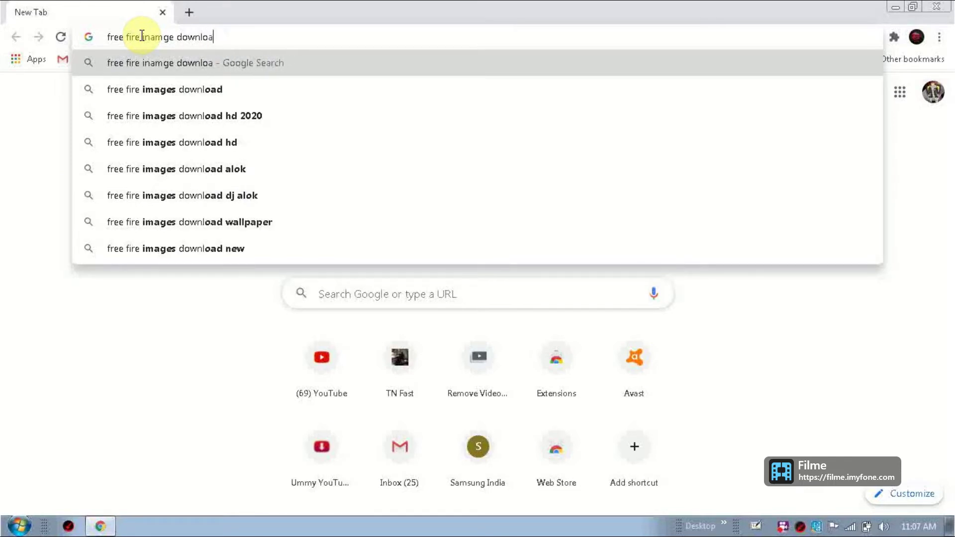
type("d for pc")
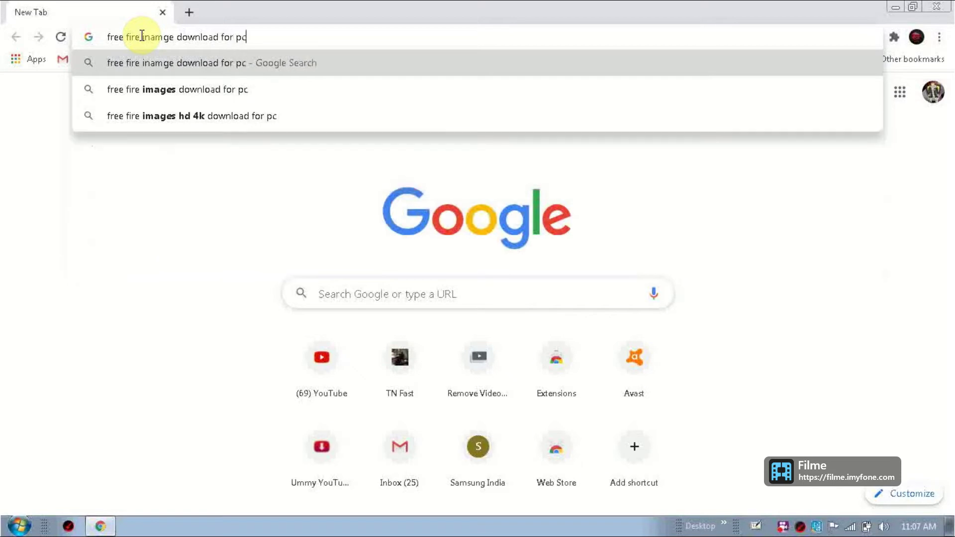
key("Return")
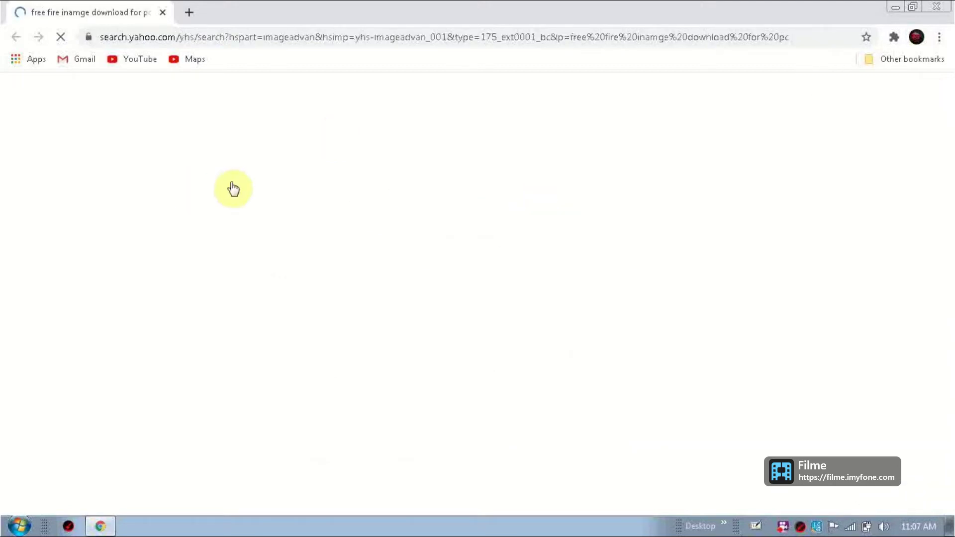
Switch to image results and open the Free Fire Battle Royale image preview
left_click(149, 142)
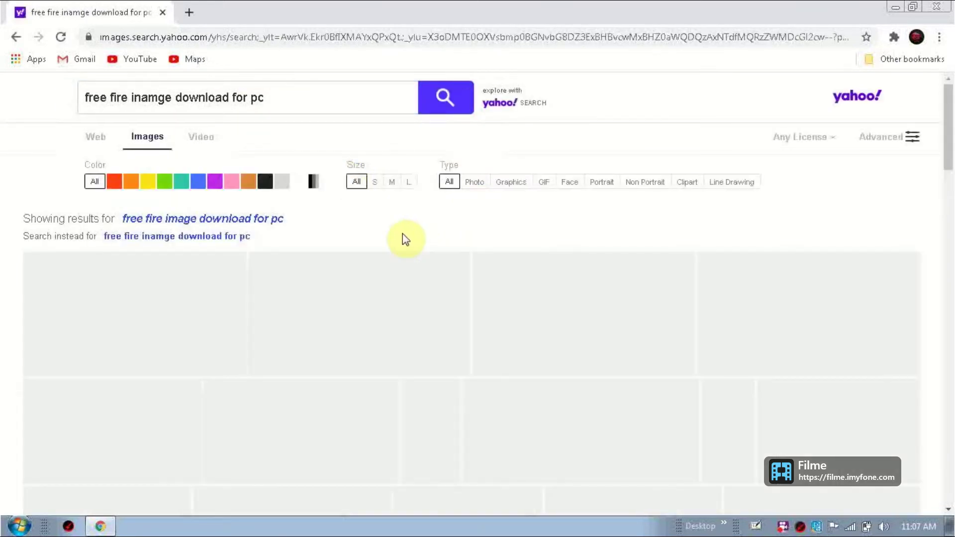
scroll(403, 235, "down", 3)
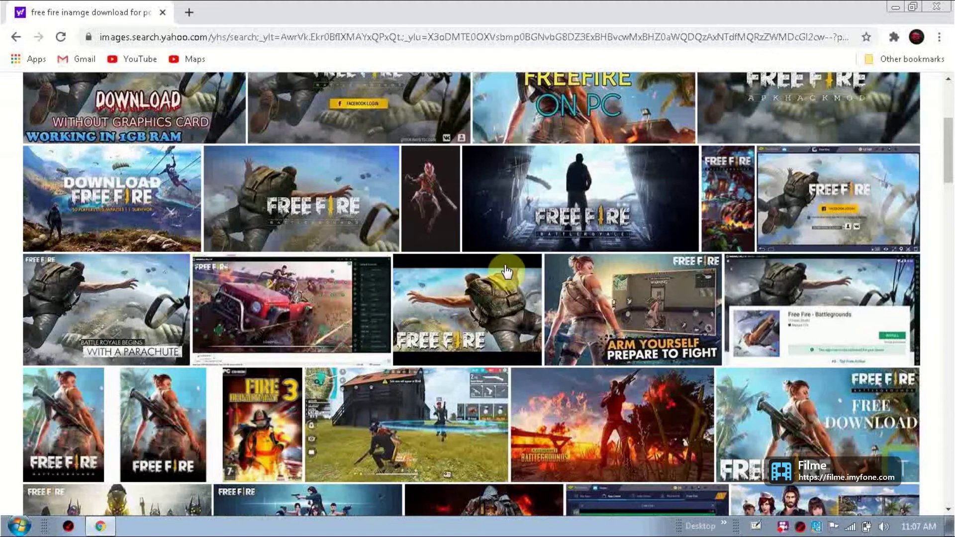
scroll(519, 321, "down", 1)
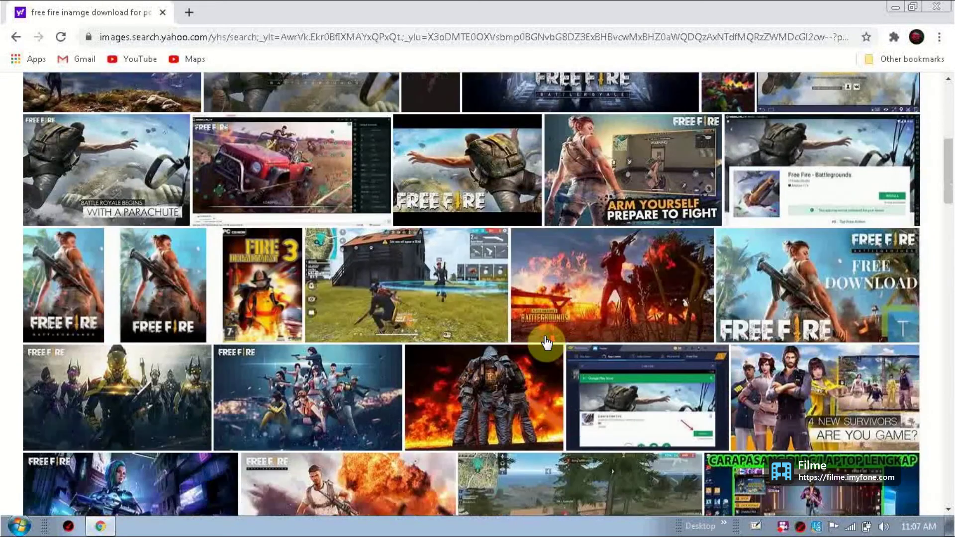
scroll(545, 346, "down", 1)
scroll(544, 342, "up", 2)
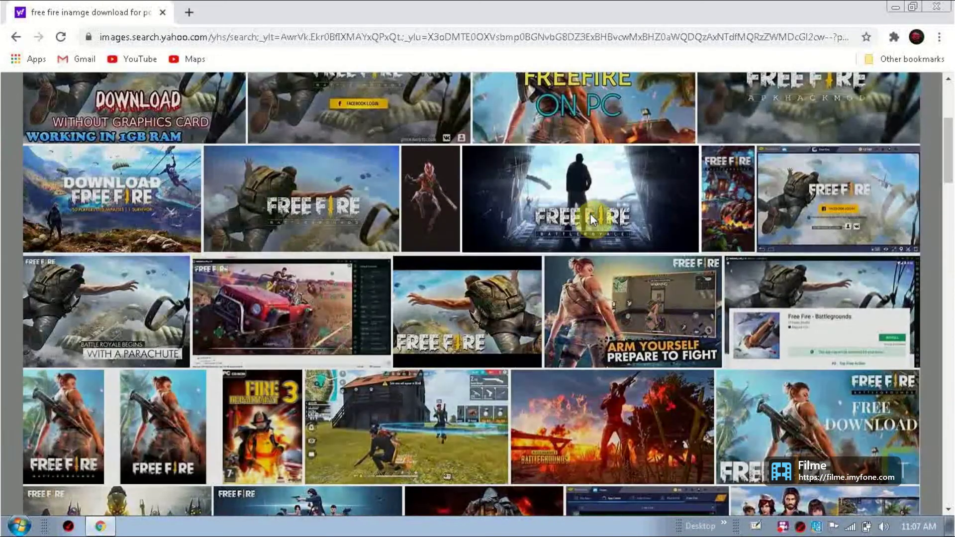
left_click(592, 218)
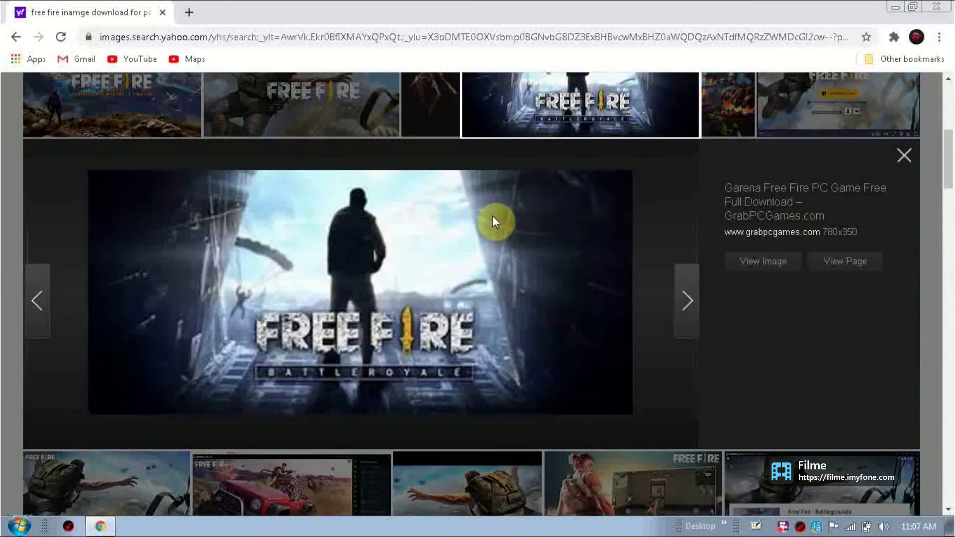
Save the previewed Free Fire image into the Pictures library
right_click(379, 259)
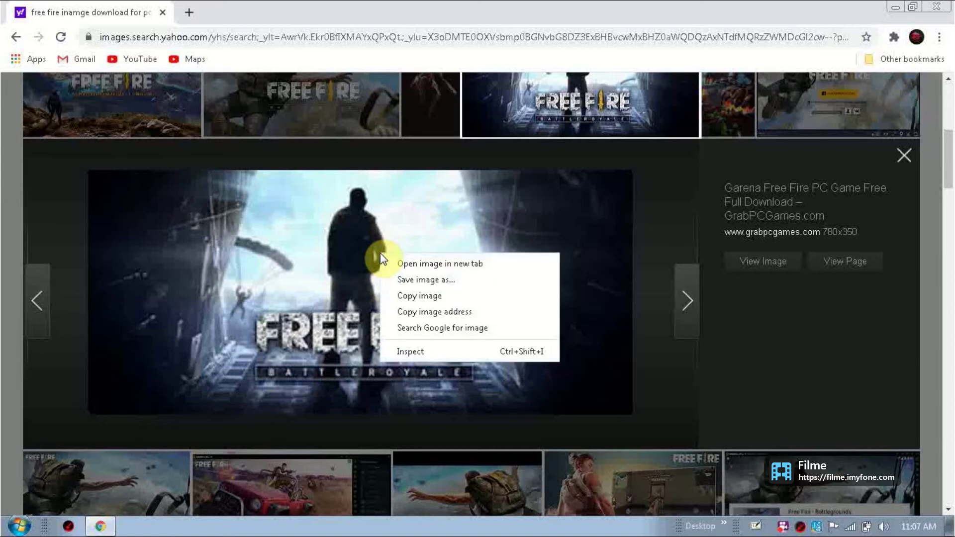
left_click(425, 280)
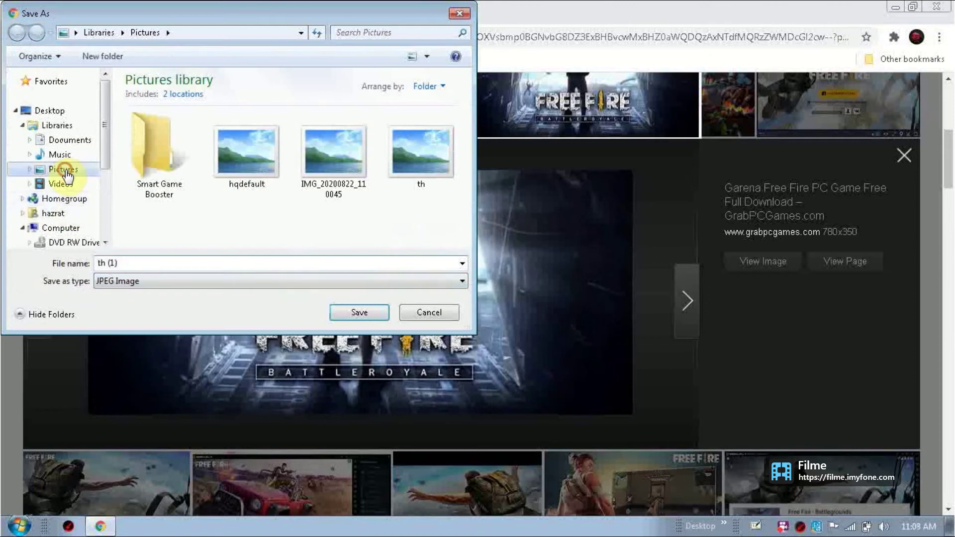
left_click(366, 312)
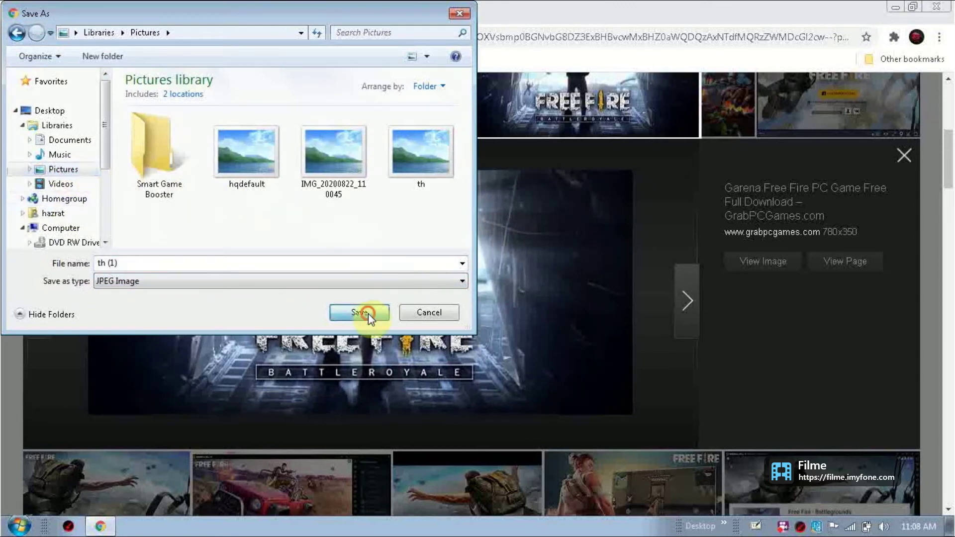
View the downloaded th (1) image in Photo Viewer, then close it
left_click(145, 499)
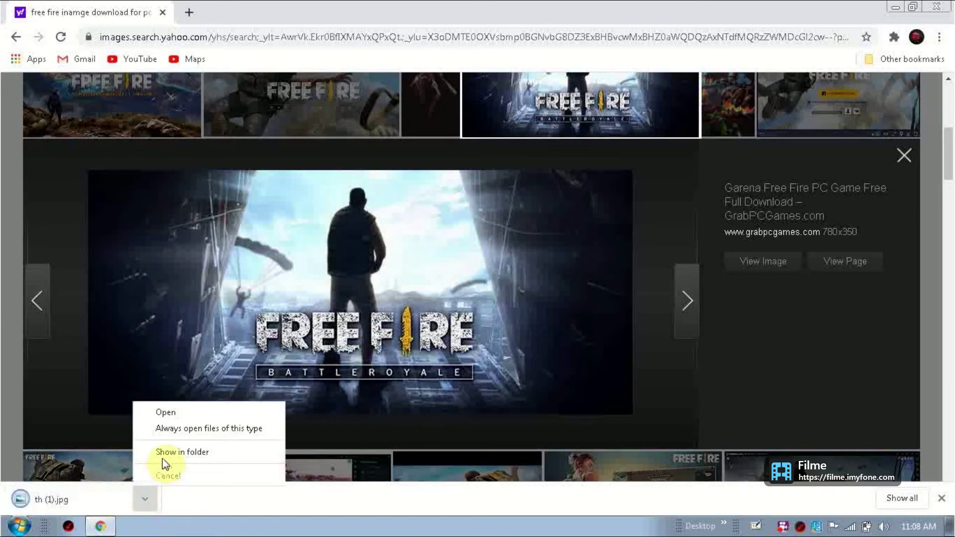
left_click(172, 414)
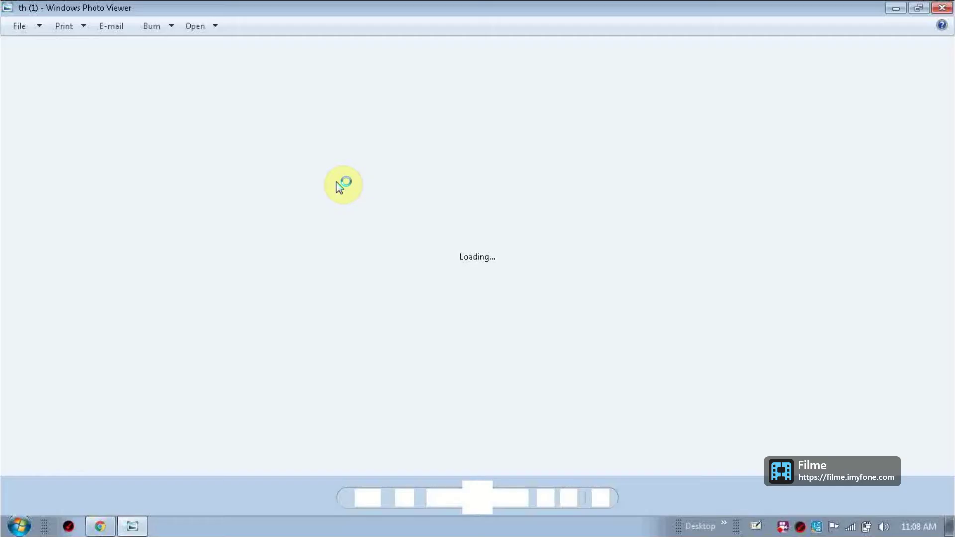
left_click(942, 8)
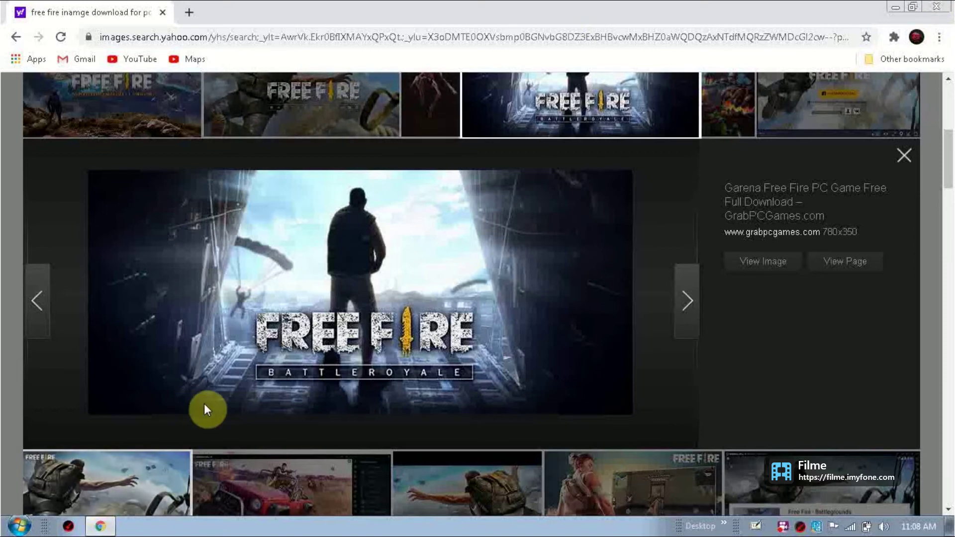
Close Chrome and open the Pictures library via Computer, dismissing an explorer error
left_click(936, 7)
right_click(26, 30)
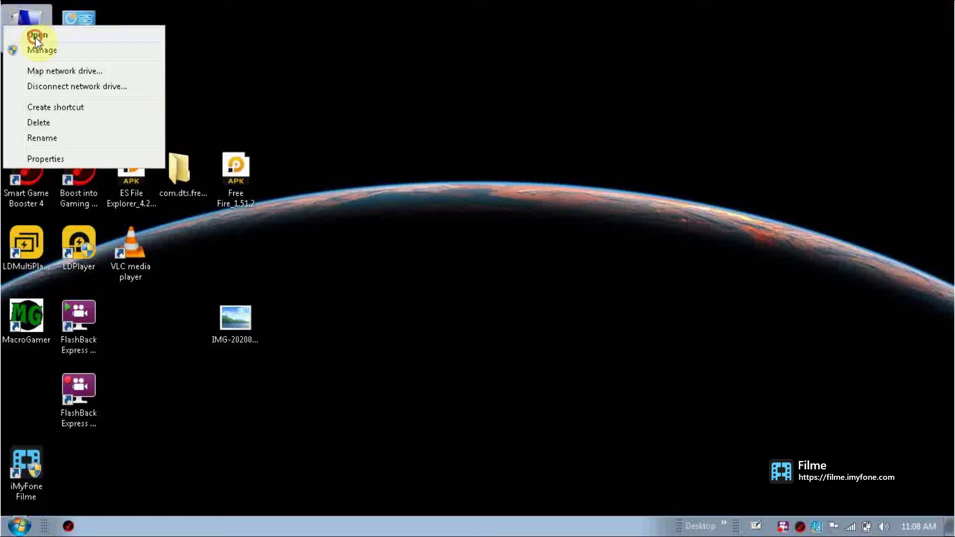
left_click(258, 86)
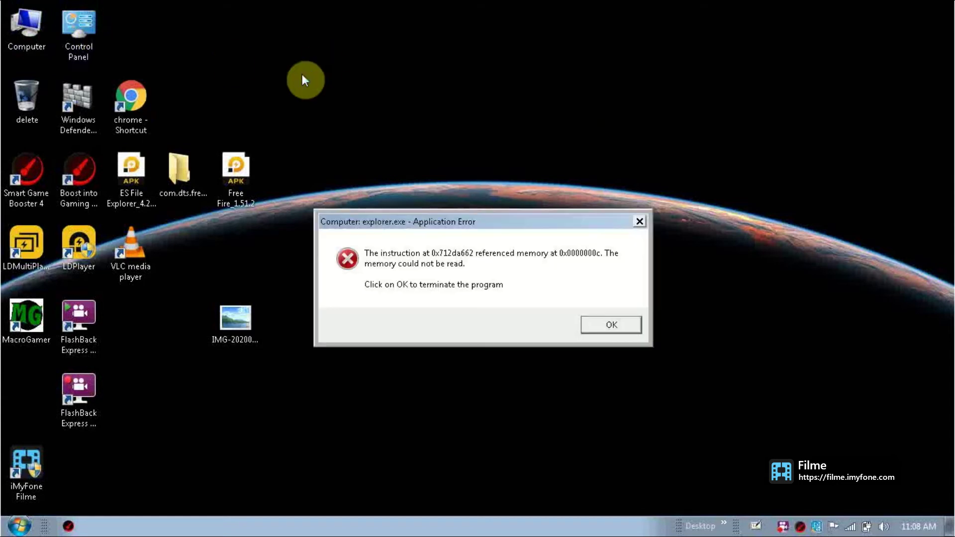
left_click(624, 328)
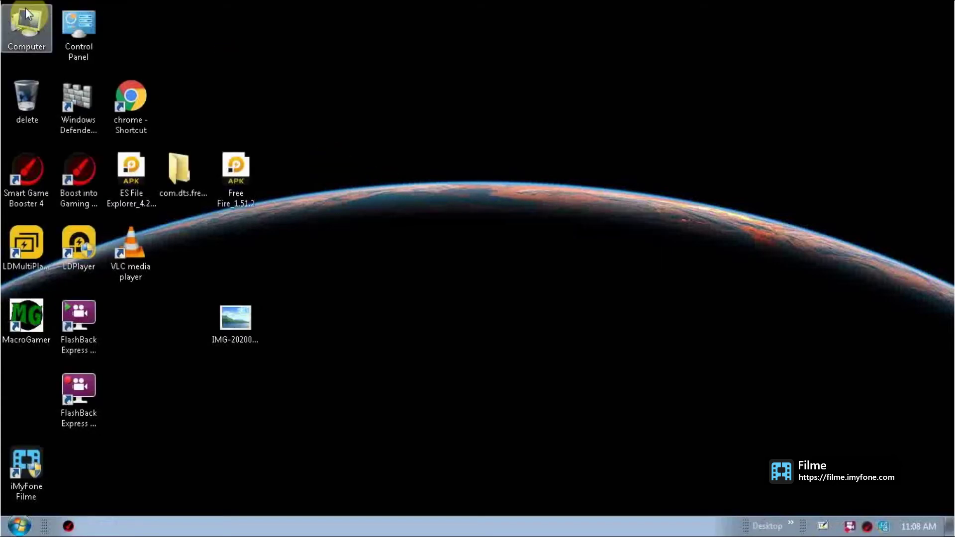
right_click(25, 21)
left_click(47, 30)
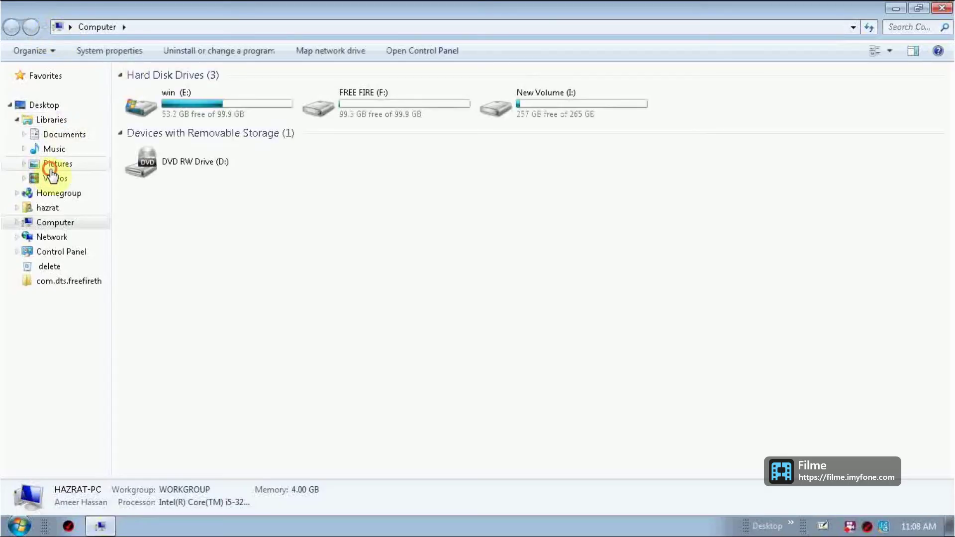
left_click(55, 165)
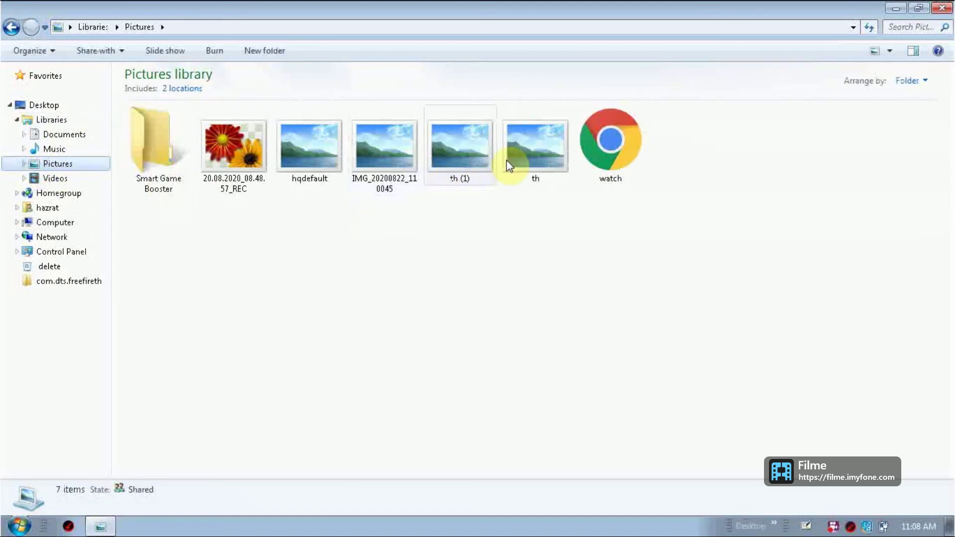
Preview images th and th (1), then set th (1) as the desktop background
double_click(526, 152)
left_click(942, 8)
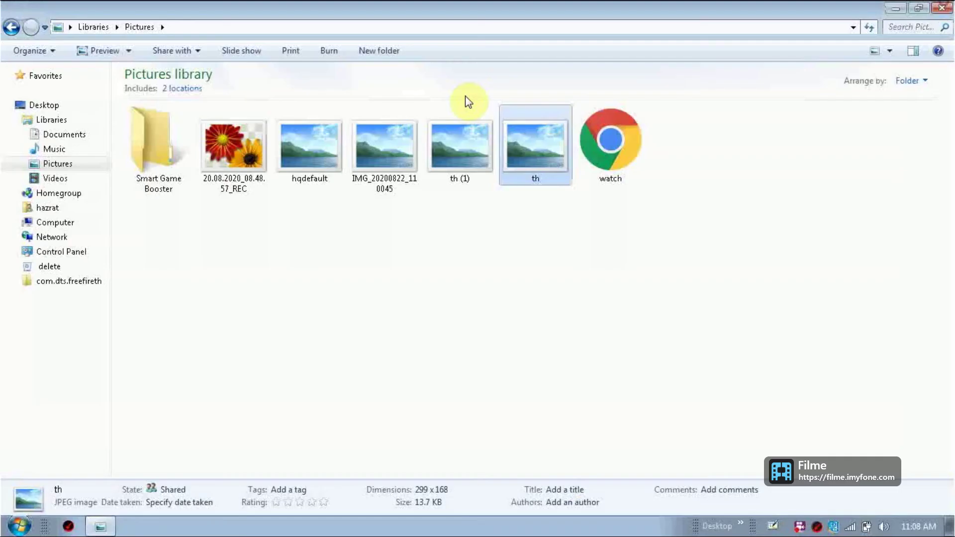
double_click(472, 139)
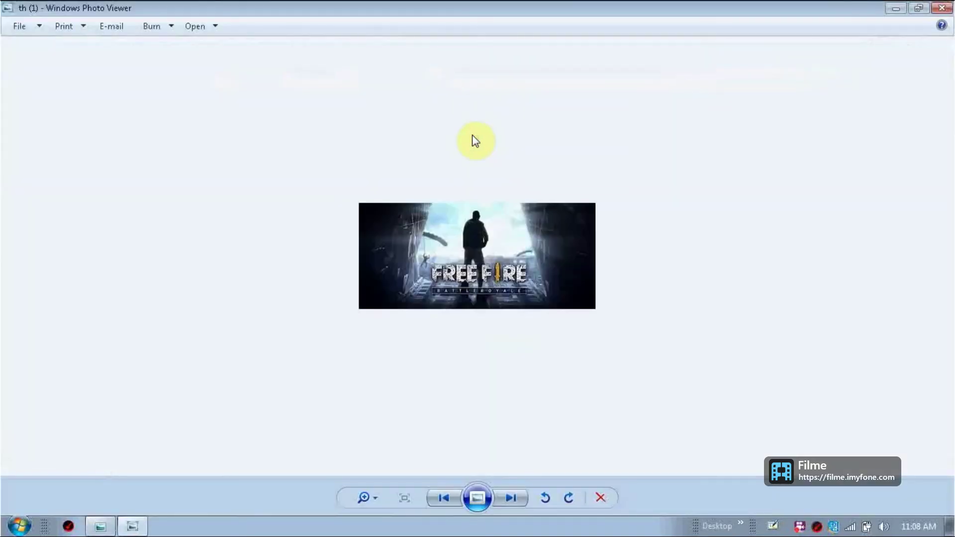
left_click(932, 9)
right_click(458, 164)
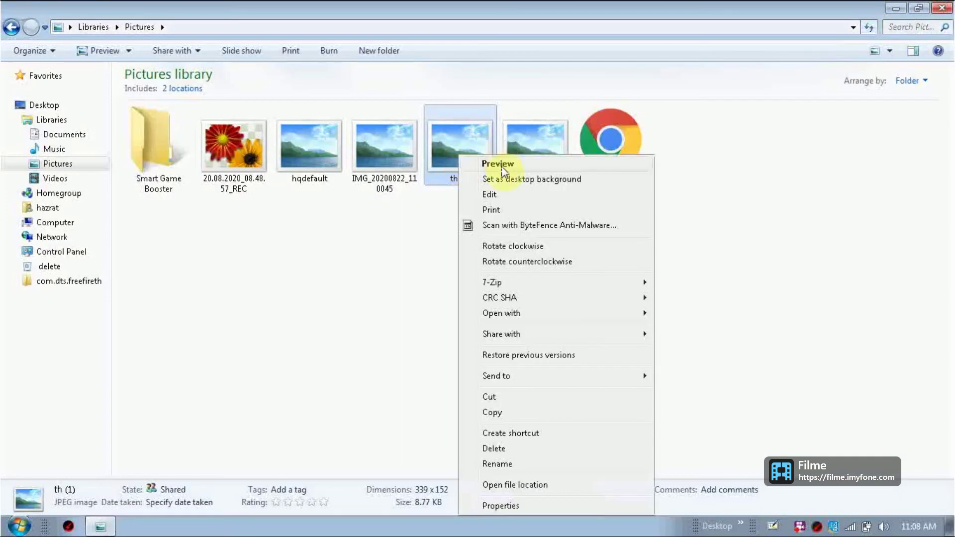
left_click(507, 180)
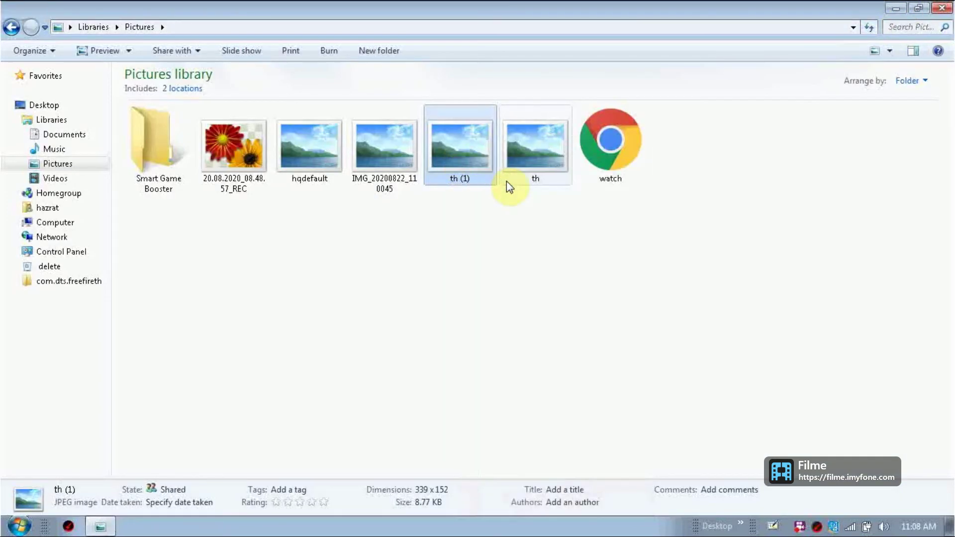
Close the Pictures window and open the desktop context menu repeatedly to check the wallpaper
left_click(943, 8)
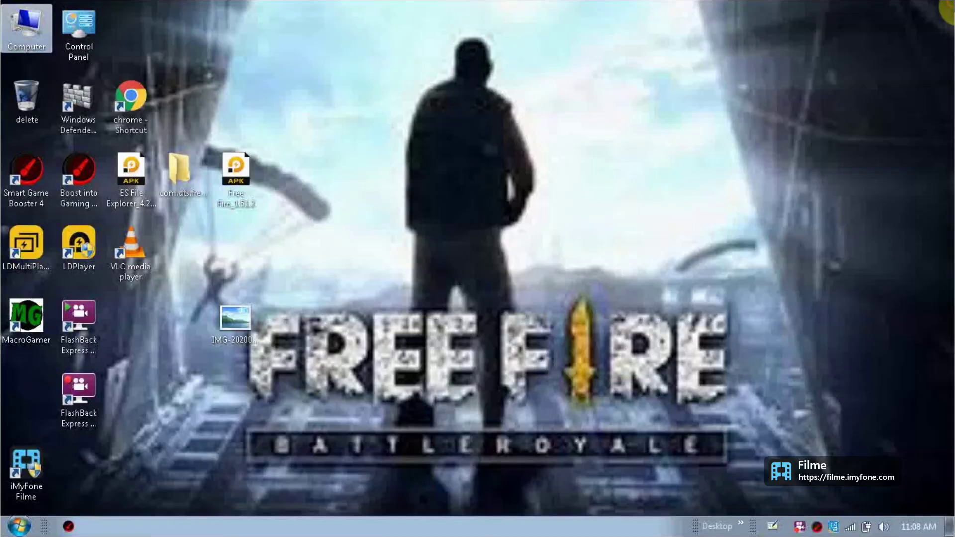
right_click(459, 77)
left_click(512, 126)
right_click(422, 89)
left_click(413, 87)
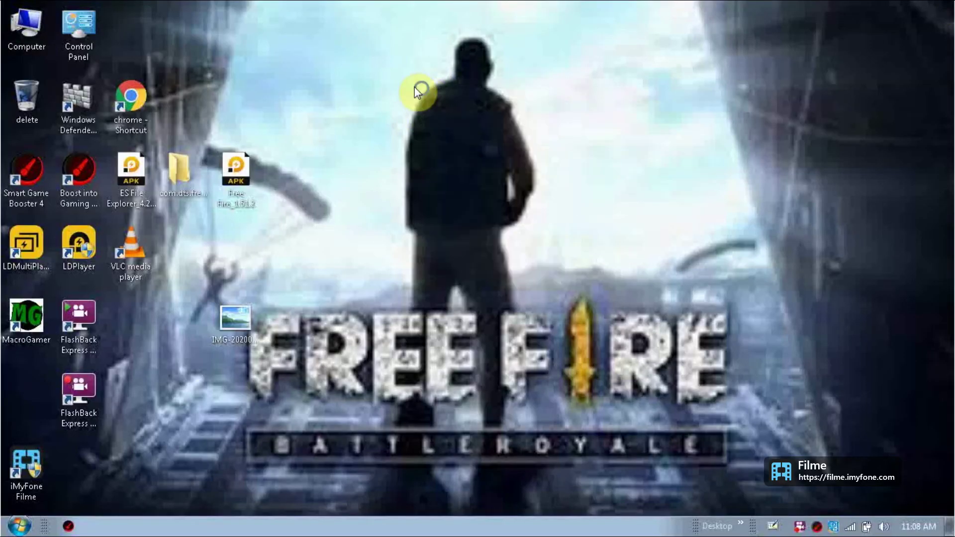
right_click(417, 89)
left_click(461, 128)
right_click(410, 88)
left_click(464, 130)
right_click(412, 101)
right_click(348, 97)
left_click(350, 89)
right_click(798, 527)
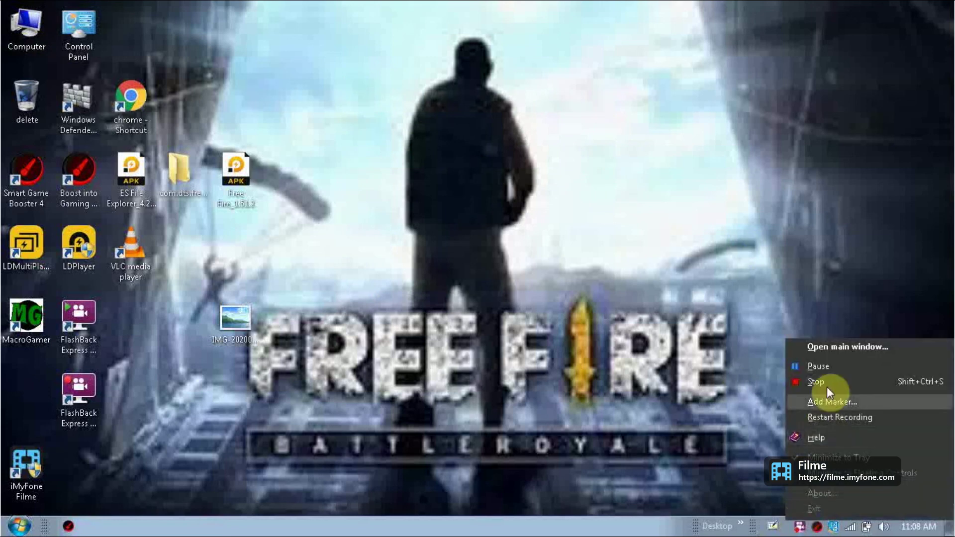